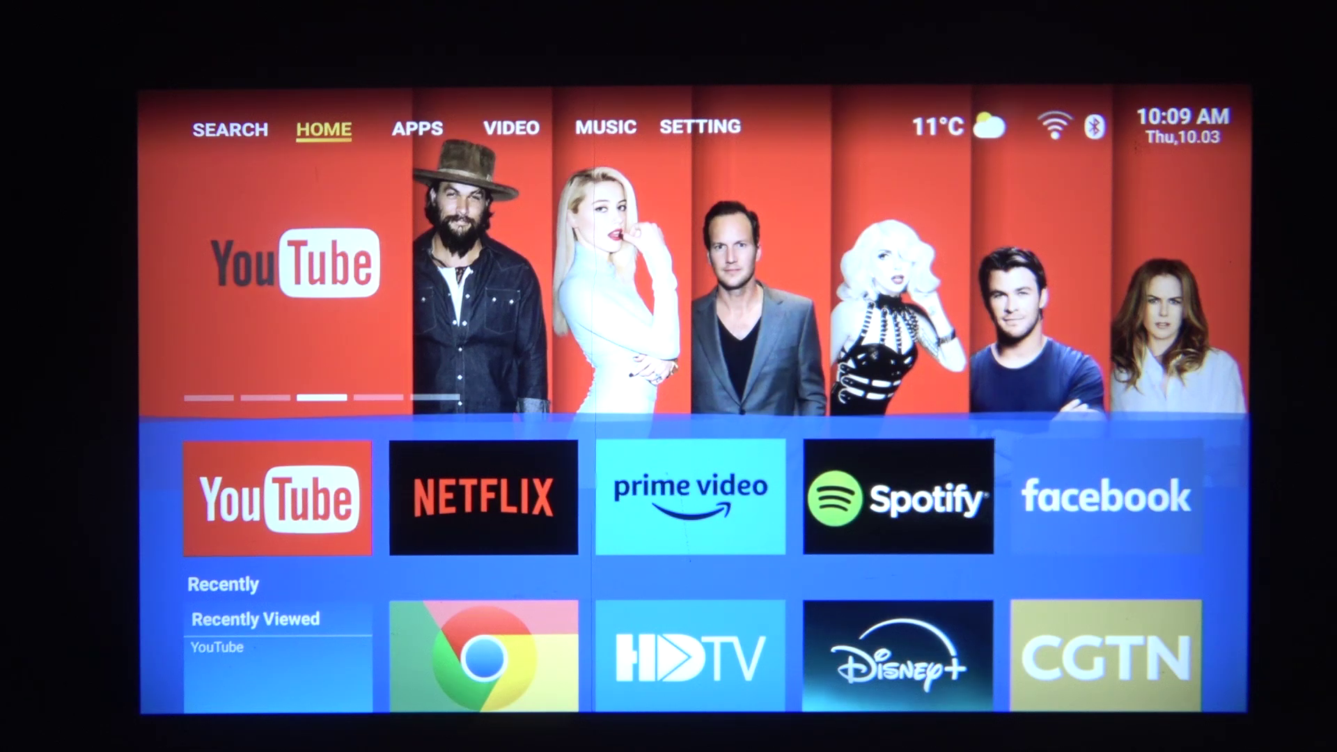
- Open Picture under SETTING > Common Settings > Device Preferences, showing brightness 50 and sharpness 75
key(Menu)
key(Right)
key(Right)
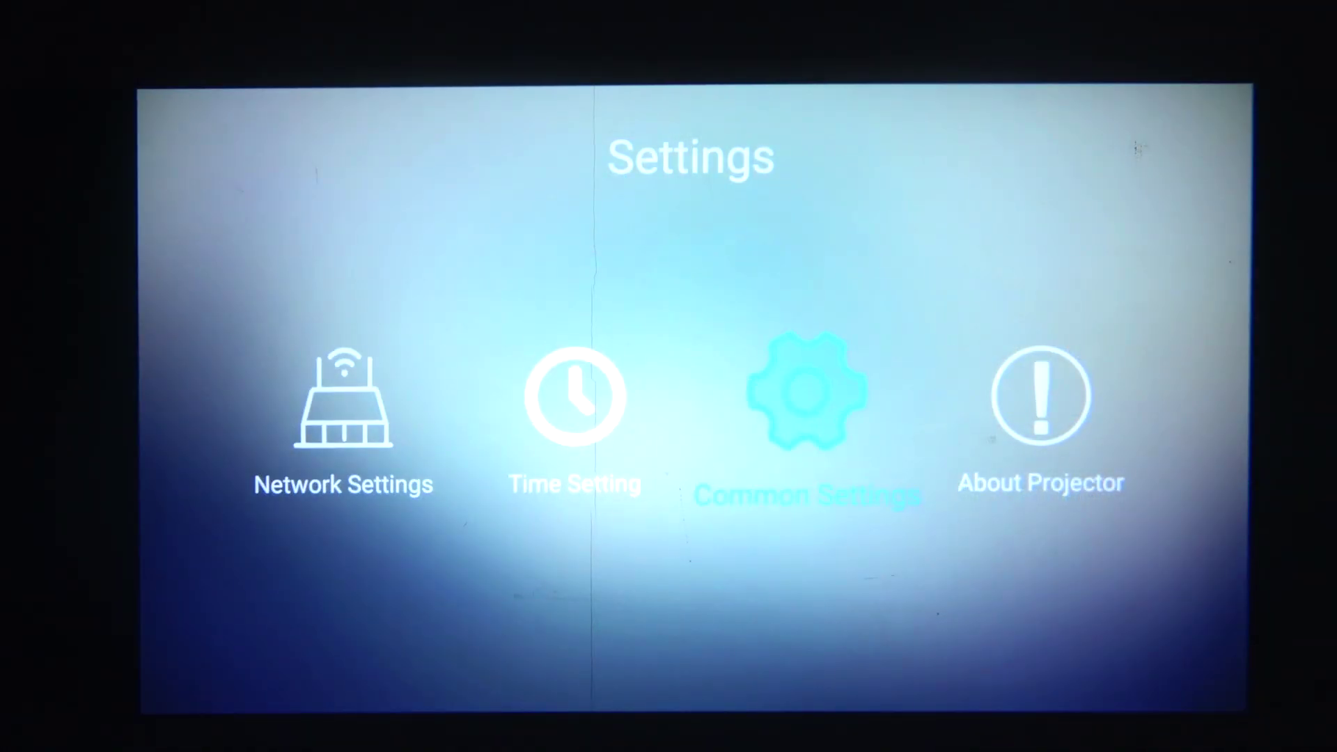
key(Return)
key(Down)
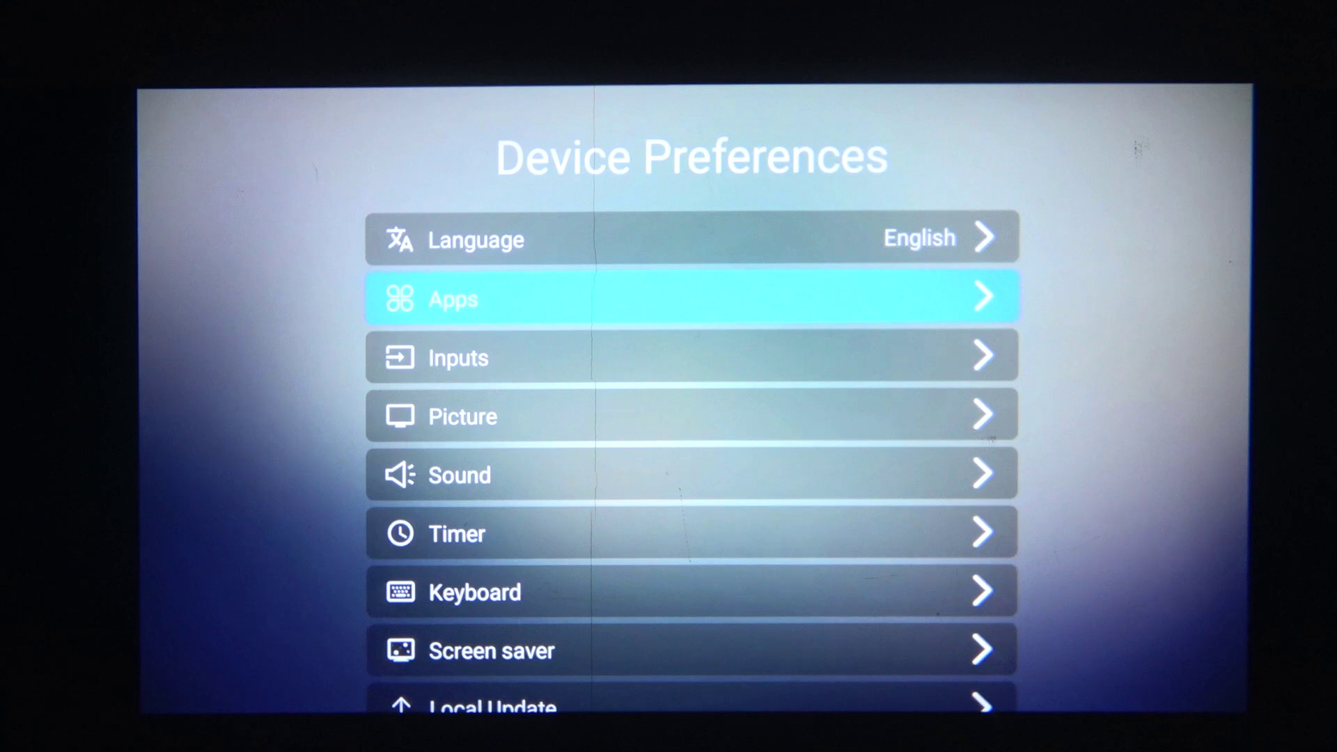
key(Down)
key(Down)
key(Return)
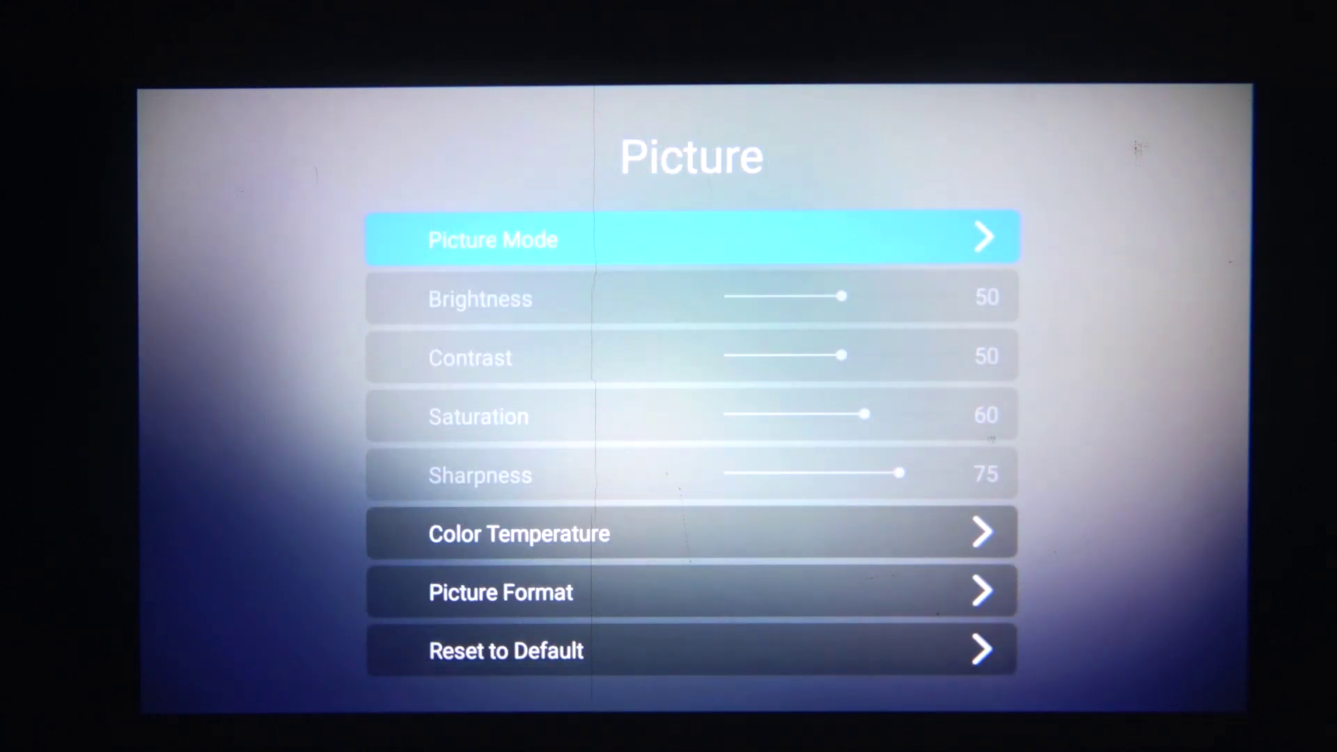
- Pick User from the picture mode list
key(Return)
key(Down)
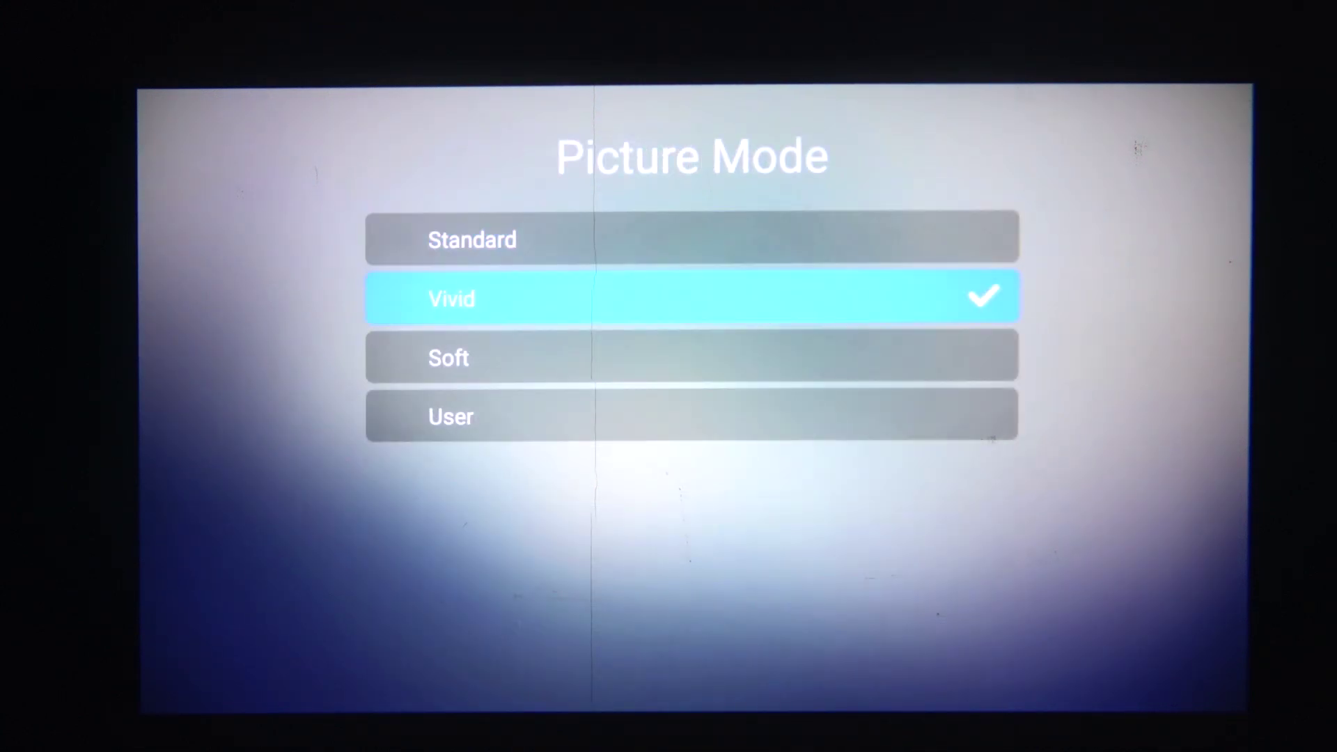
key(Down)
key(Down)
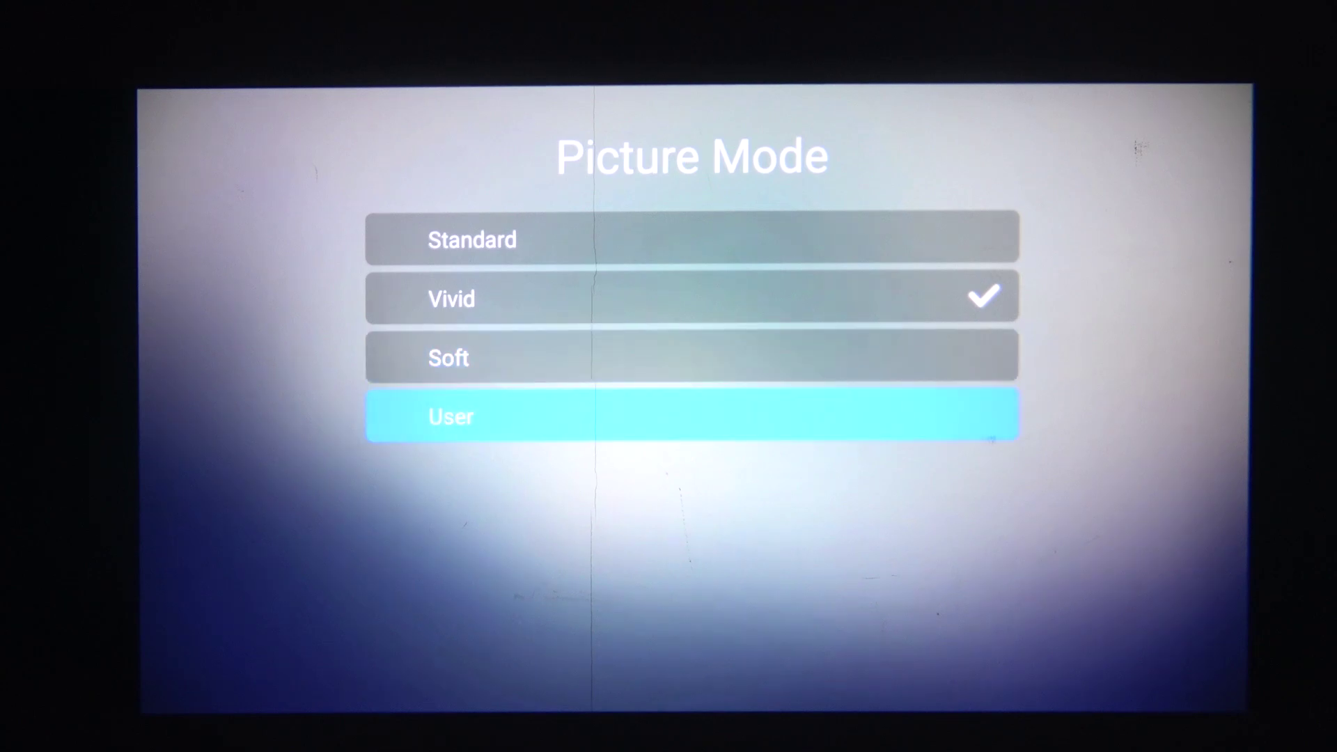
- Move down to the Brightness setting, then back up to Picture Mode
key(Down)
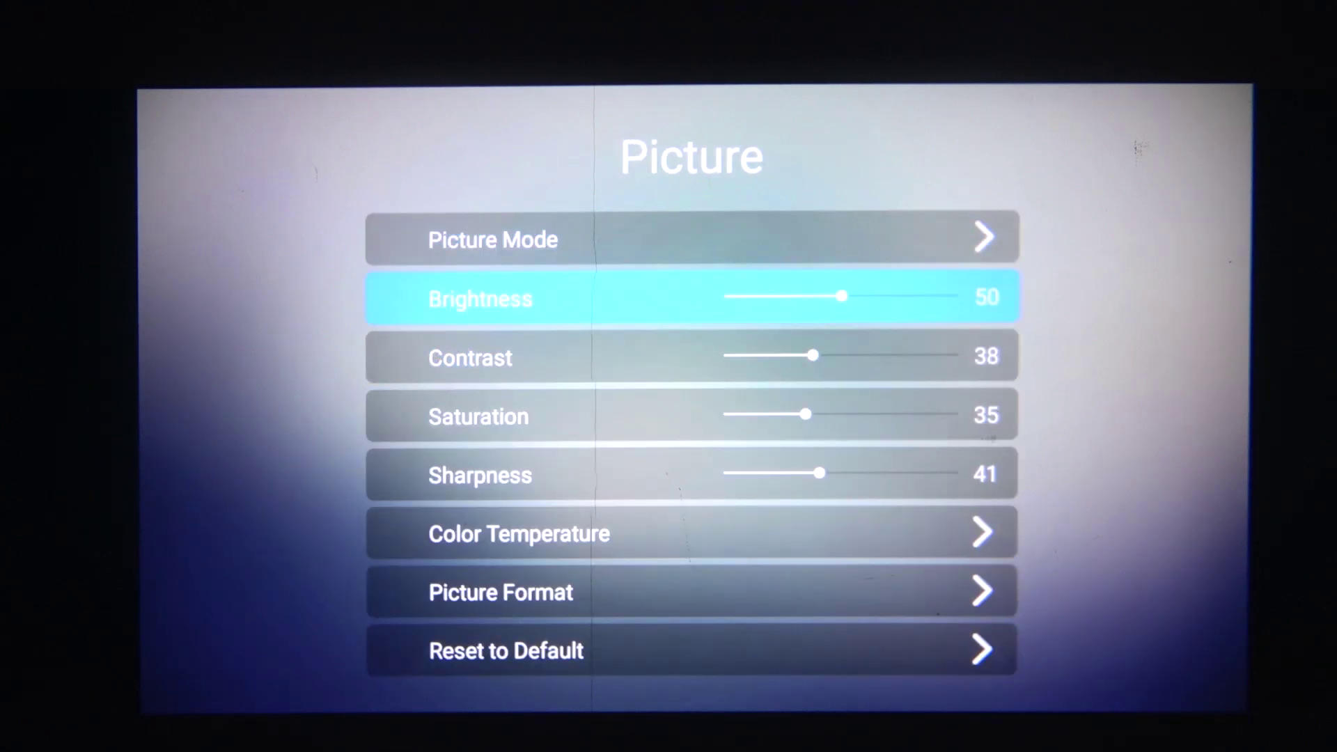
key(Down)
key(Down)
key(Down)
key(Up)
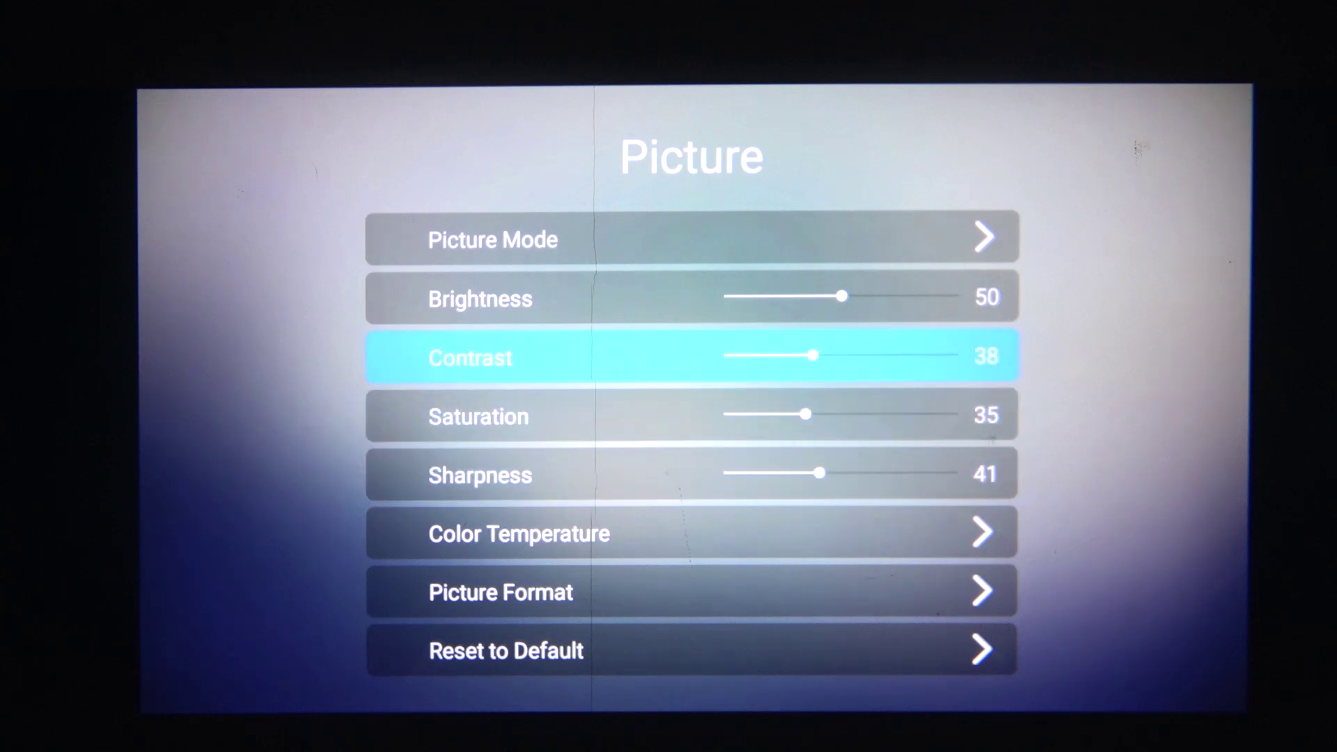
key(Up)
key(Up)
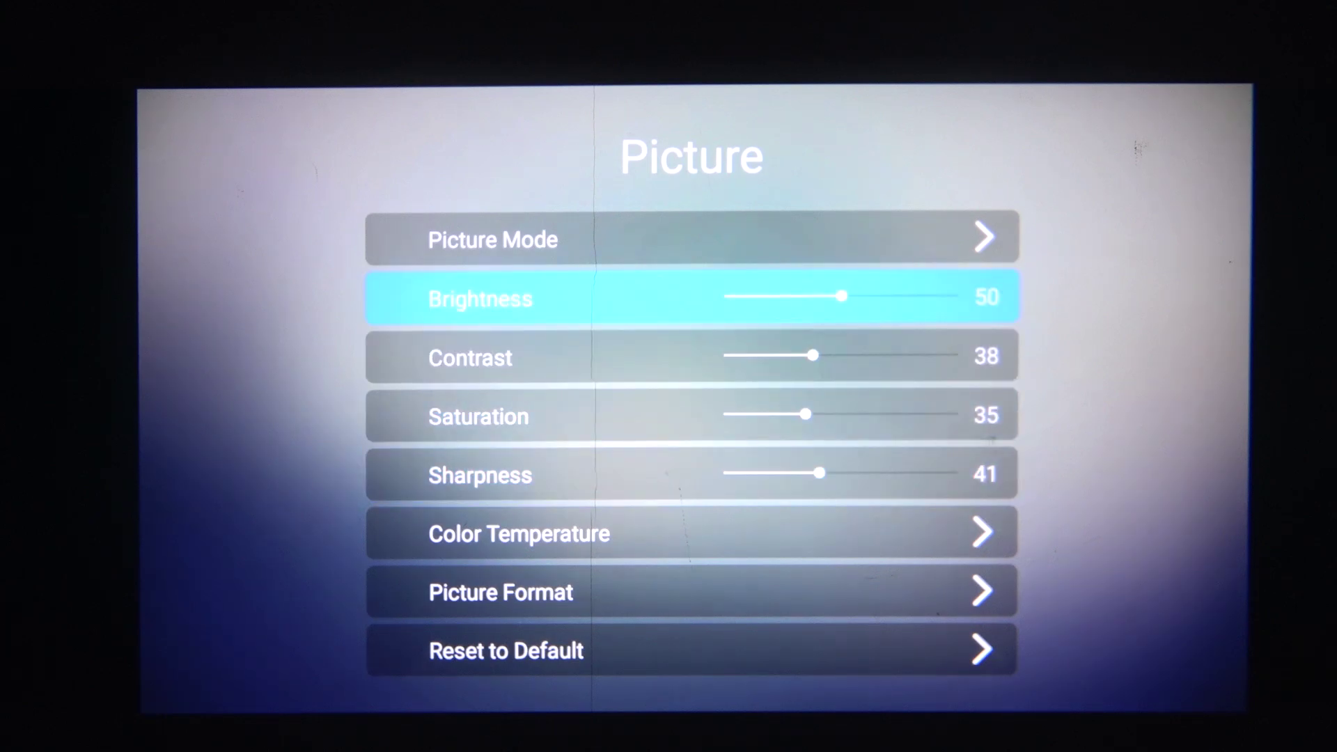
key(Up)
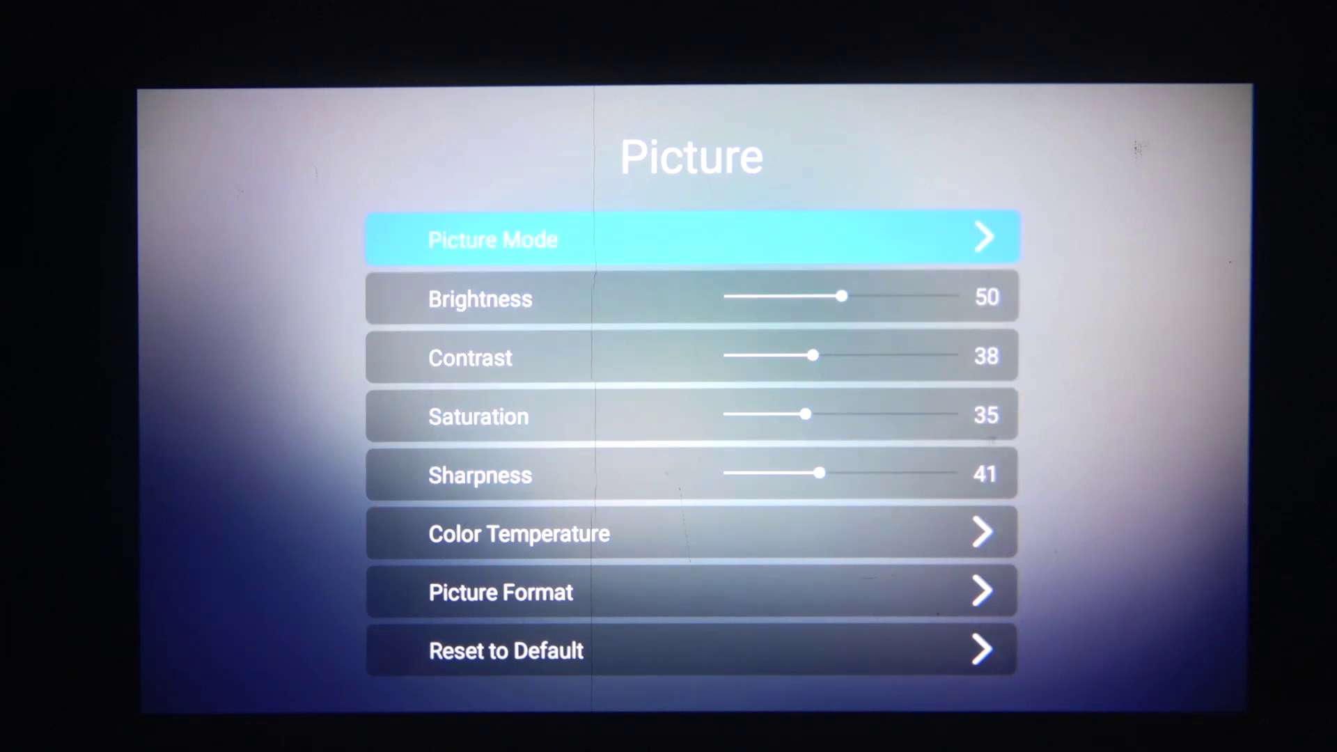